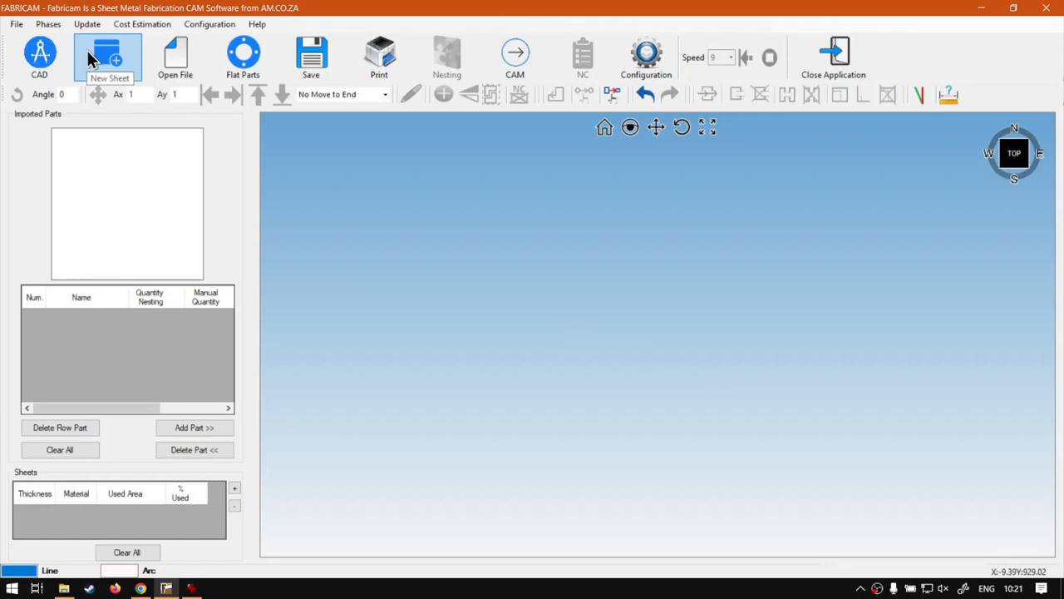
- Start a new sheet from the 2000 × 1000 × 1 steel stock and import Remnant.dxf as its remnant outline
{"action": "left_click", "coordinate": [86, 50]}
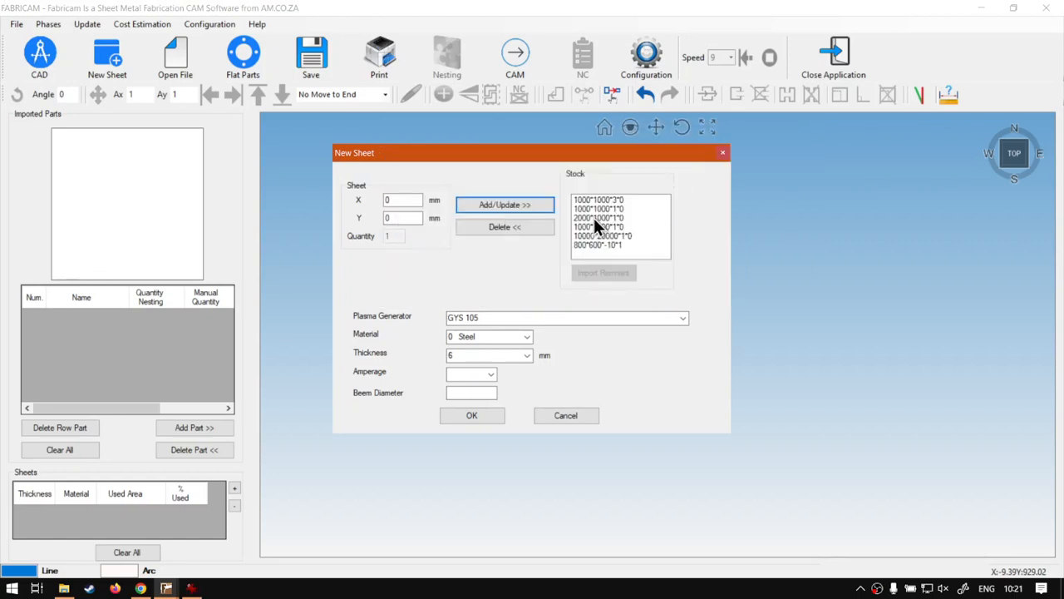
{"action": "left_click", "coordinate": [594, 219]}
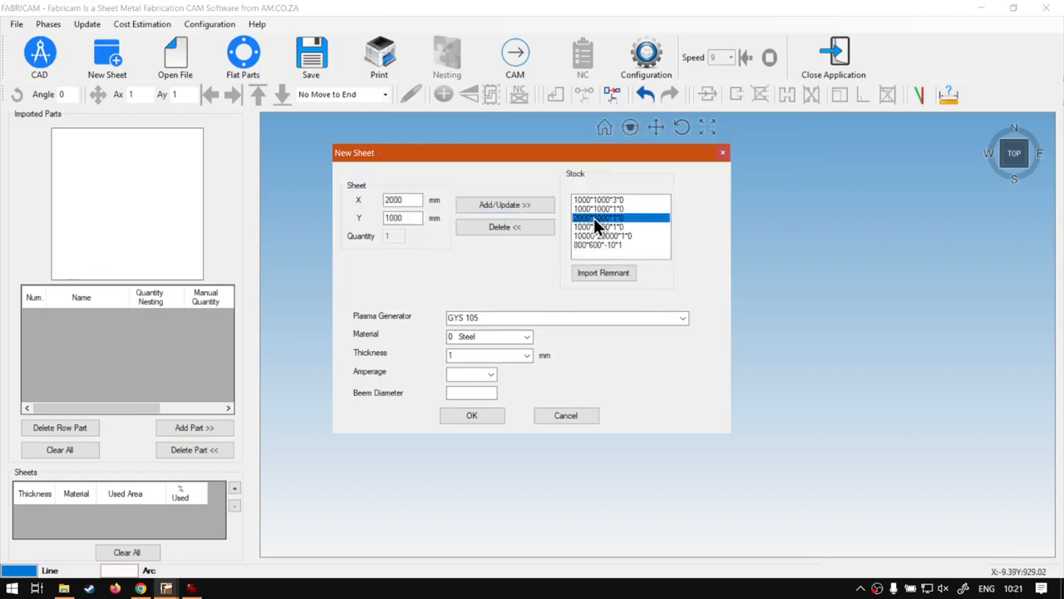
{"action": "left_click", "coordinate": [597, 275]}
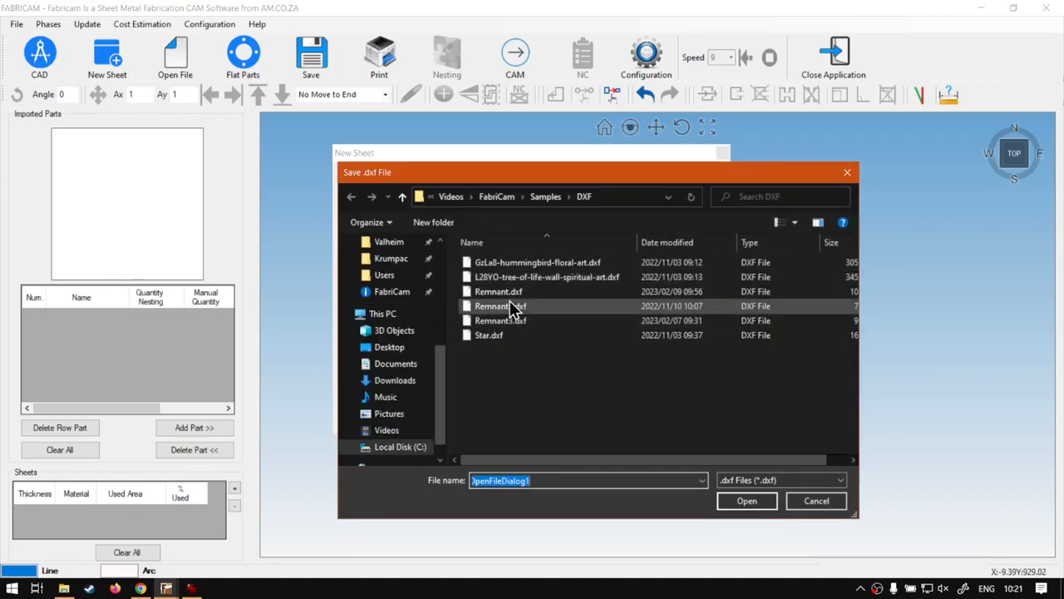
{"action": "left_click", "coordinate": [513, 298]}
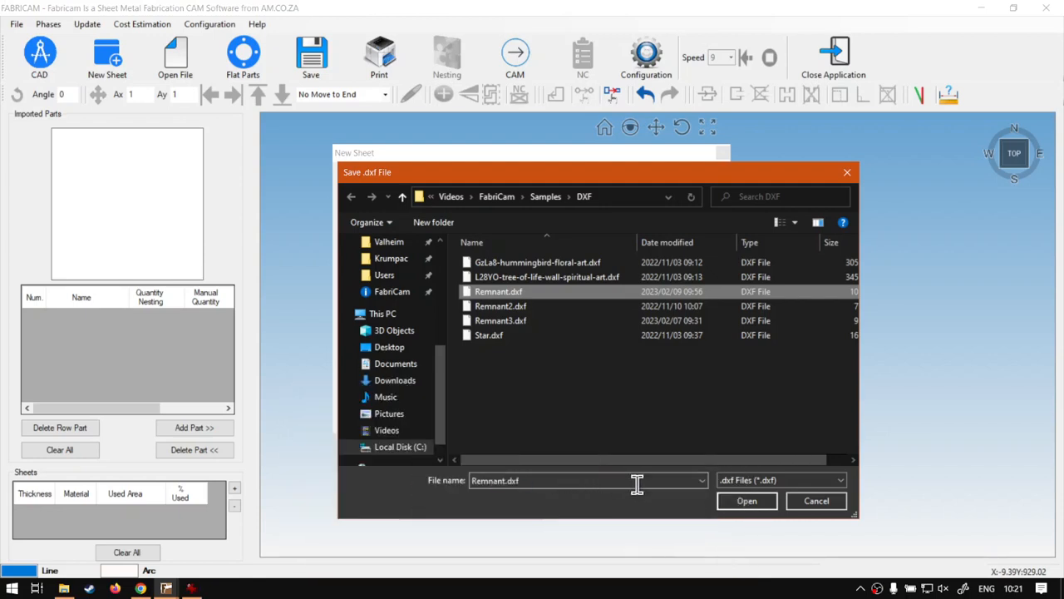
{"action": "left_click", "coordinate": [746, 501]}
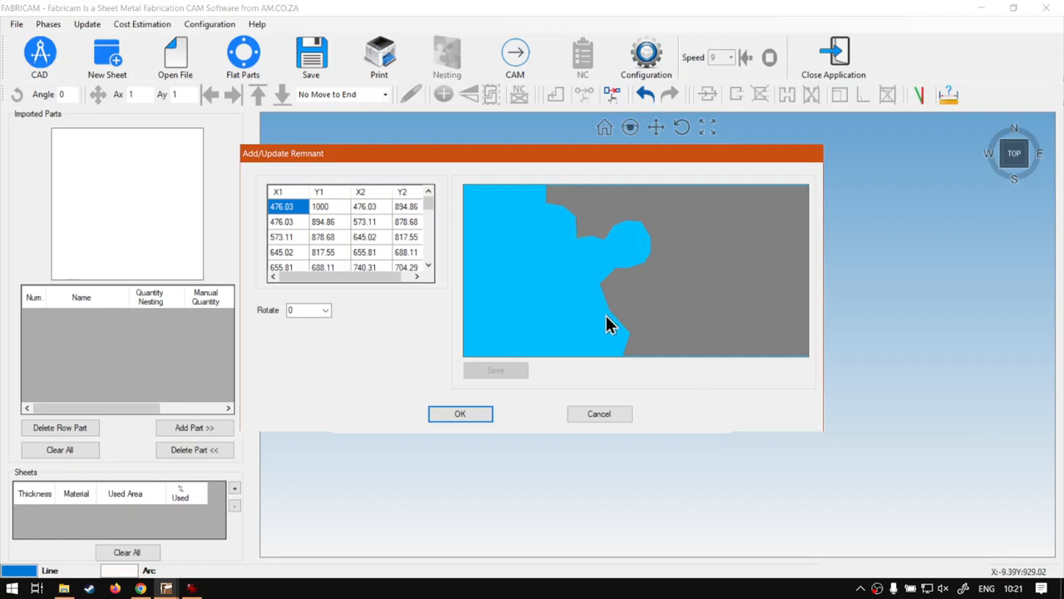
- Check the remnant's rotation options and outline coordinates, keep the rotation at 0, and accept the remnant
{"action": "left_click", "coordinate": [325, 312]}
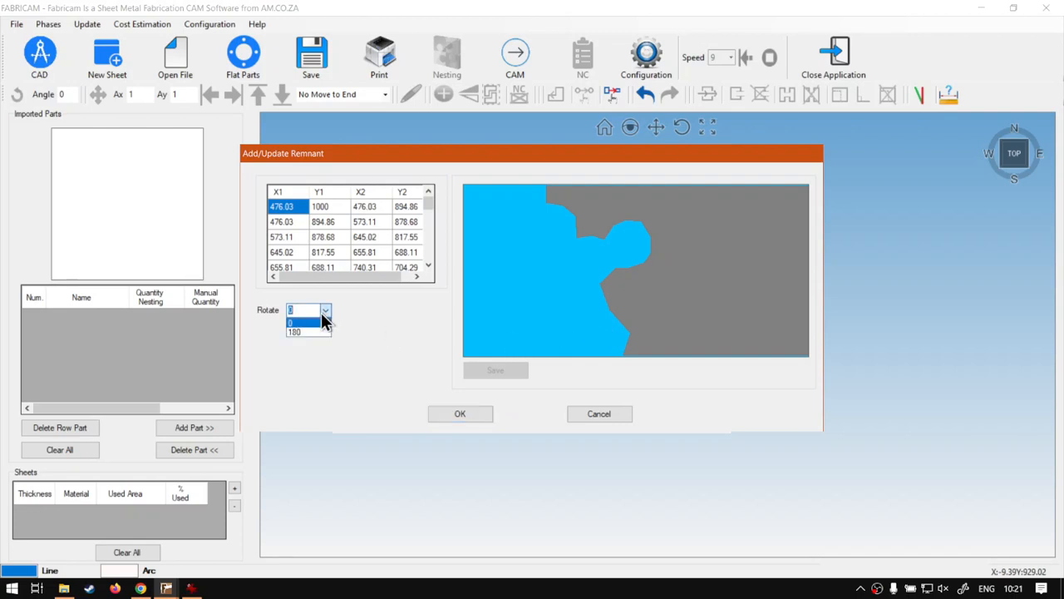
{"action": "left_click", "coordinate": [325, 313]}
{"action": "left_click", "coordinate": [325, 312]}
{"action": "left_click", "coordinate": [325, 322]}
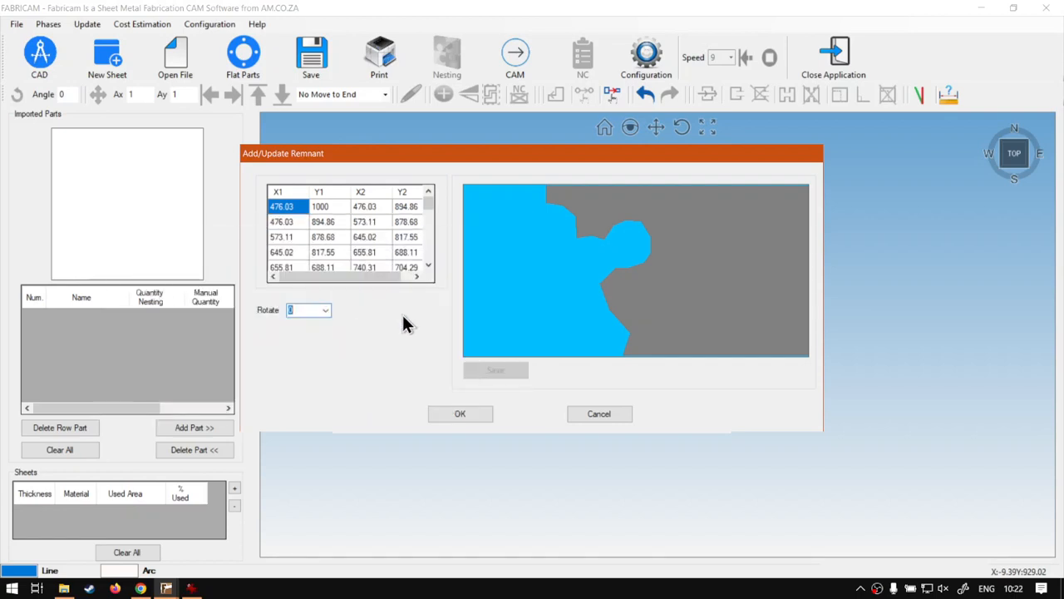
{"action": "left_click_drag", "start_coordinate": [371, 278], "coordinate": [400, 275]}
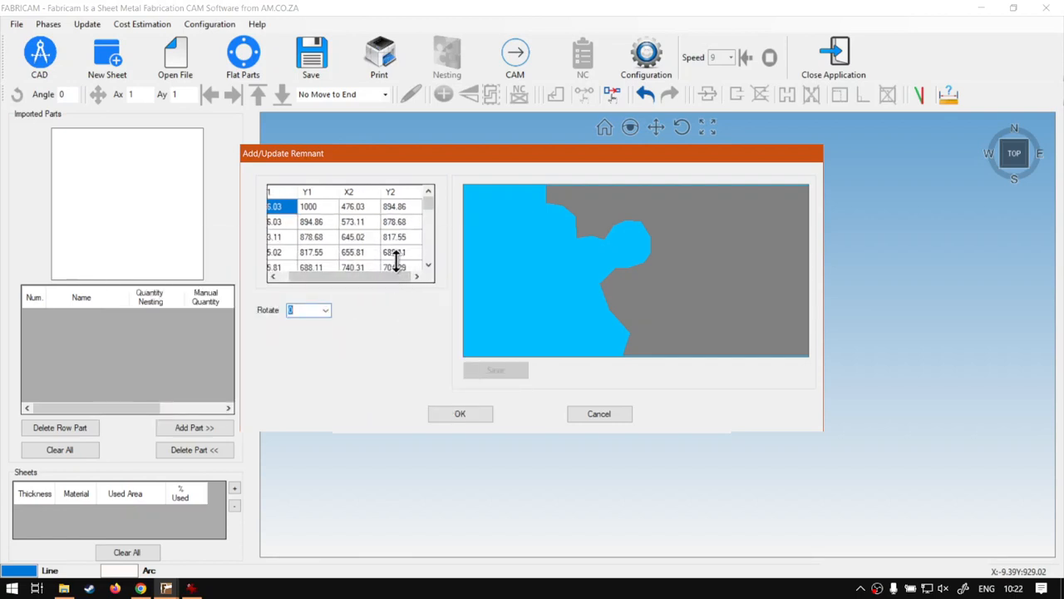
{"action": "mouse_move", "coordinate": [428, 210]}
{"action": "left_mouse_down"}
{"action": "mouse_move", "coordinate": [428, 263]}
{"action": "mouse_move", "coordinate": [428, 204]}
{"action": "left_mouse_up"}
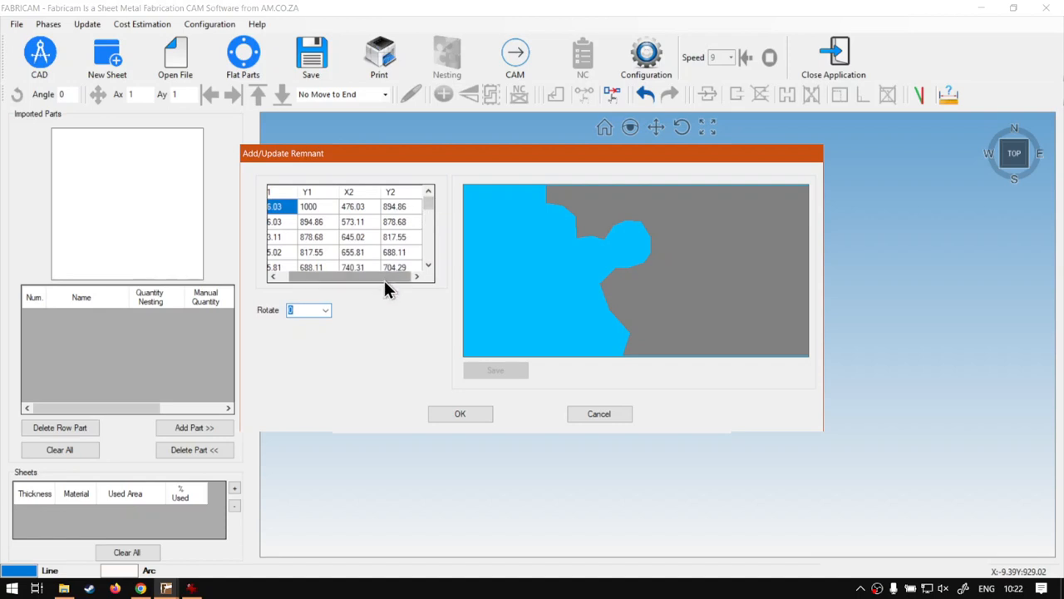
{"action": "left_click_drag", "start_coordinate": [383, 280], "coordinate": [338, 279]}
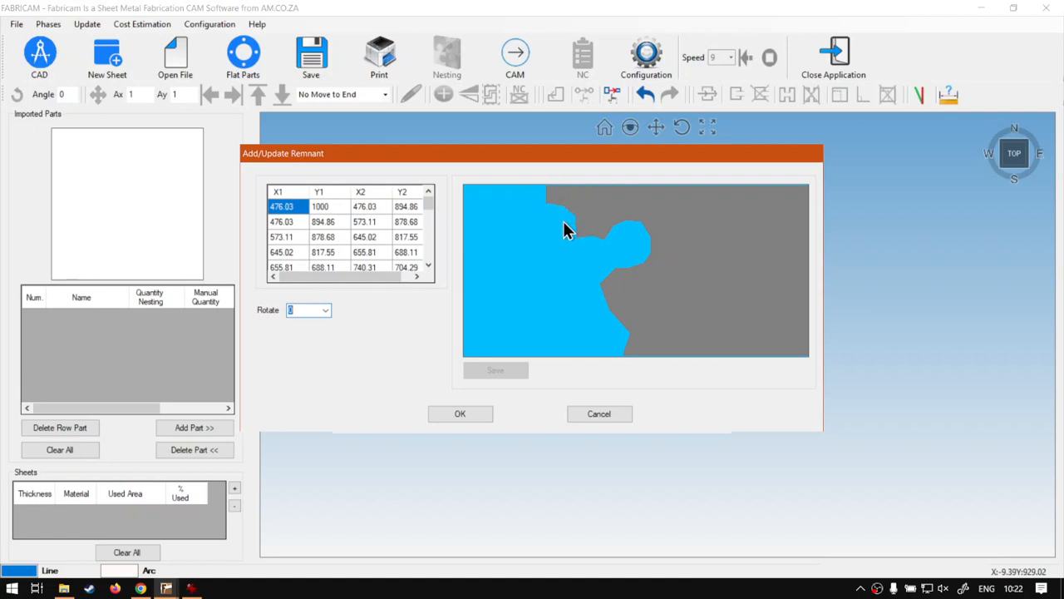
{"action": "left_click", "coordinate": [472, 411]}
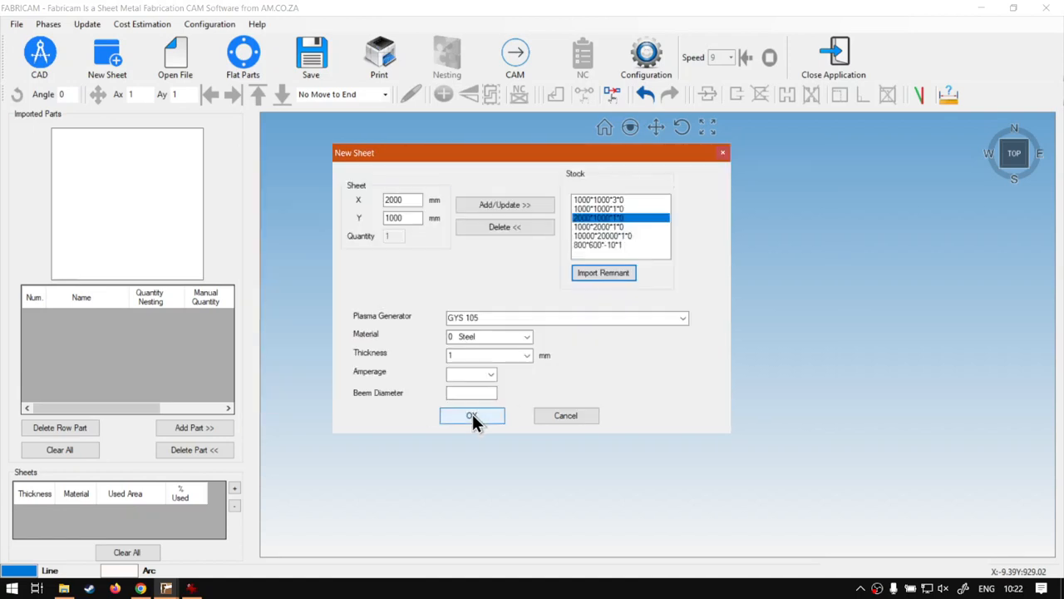
- Set the sheet thickness to 6 mm, create the remnant sheet, and inspect it before restoring the home view
{"action": "left_click", "coordinate": [527, 355]}
{"action": "left_click", "coordinate": [502, 372]}
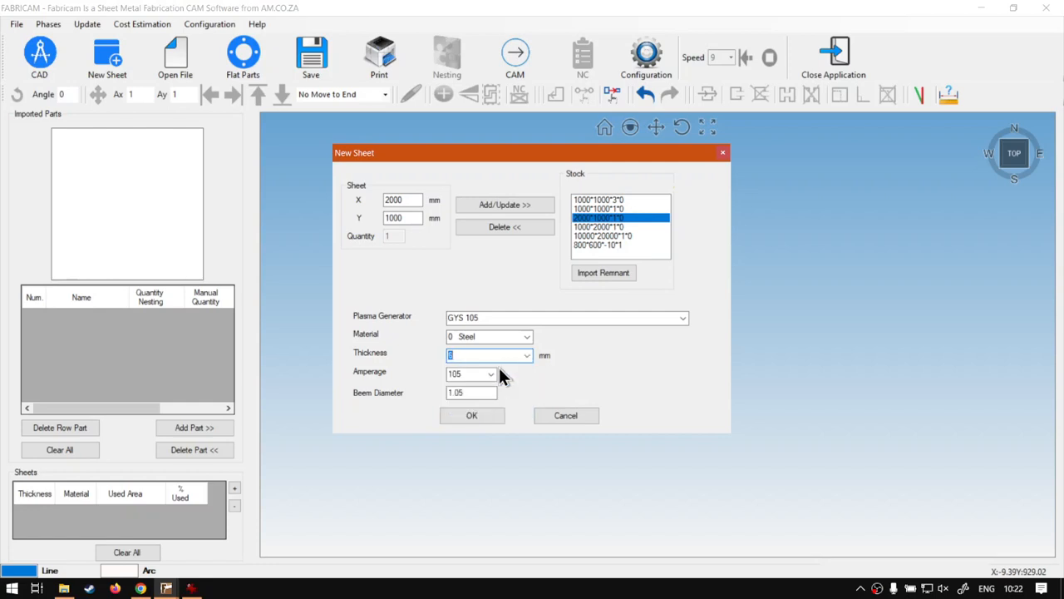
{"action": "left_click", "coordinate": [472, 416]}
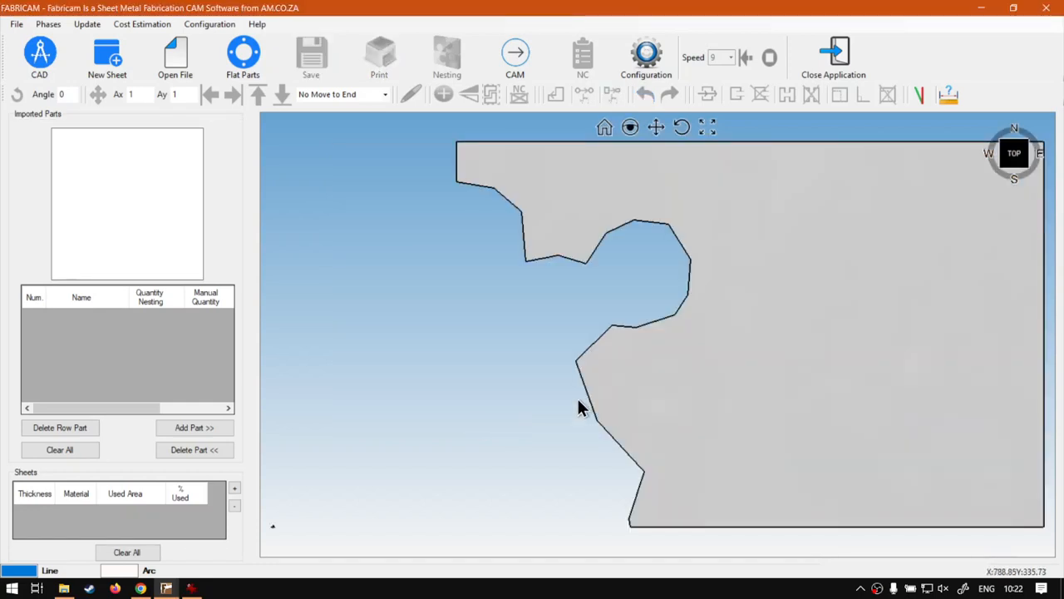
{"action": "middle_click_drag", "start_coordinate": [815, 356], "coordinate": [709, 175]}
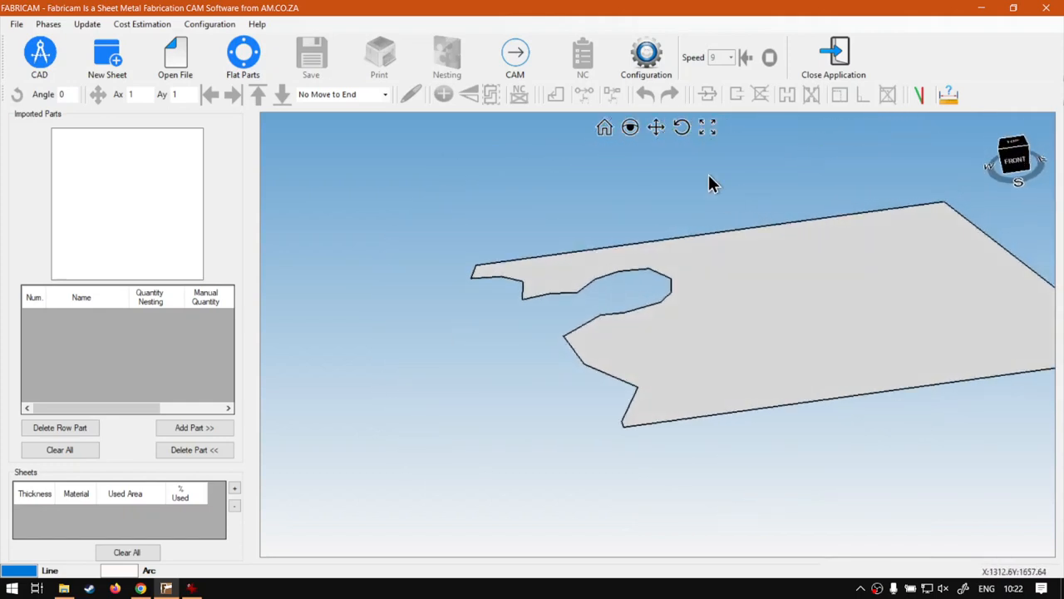
{"action": "left_click", "coordinate": [605, 128]}
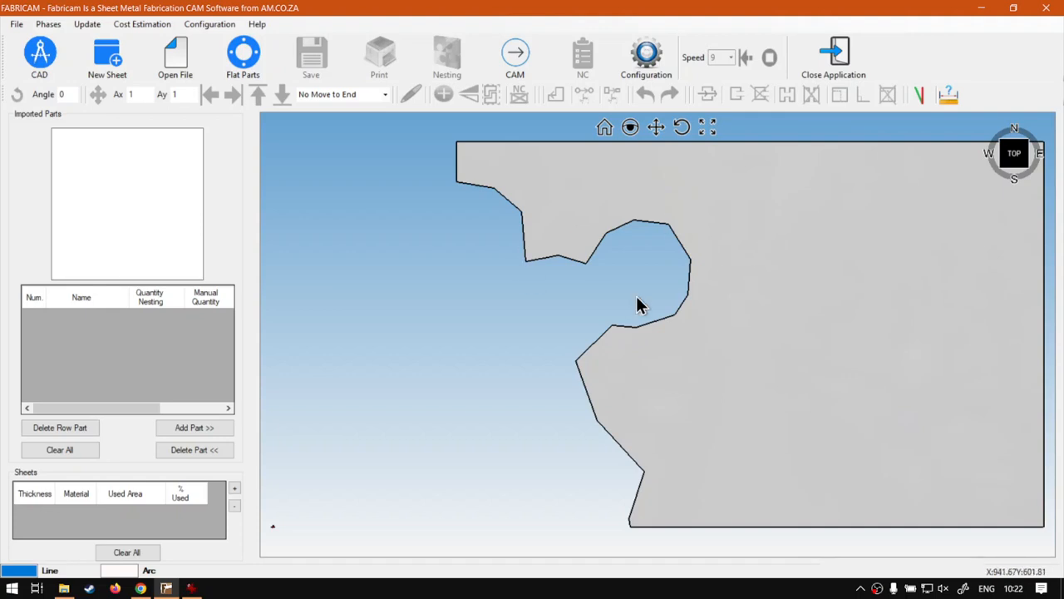
- Define a solid circular flat part P13 with diameter D1 of 200 mm
{"action": "left_click", "coordinate": [243, 66]}
{"action": "double_click", "coordinate": [378, 176]}
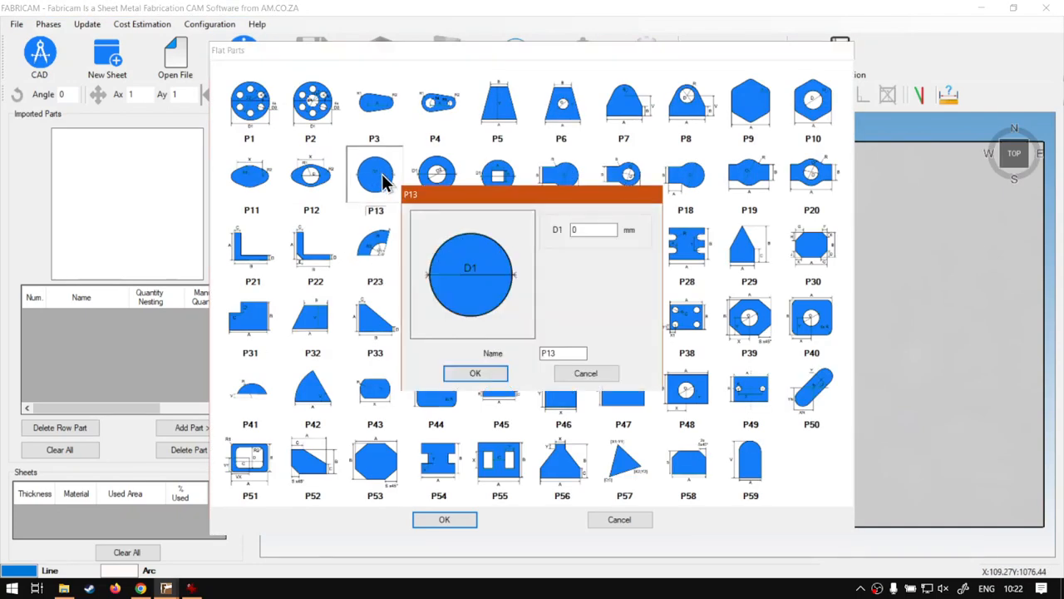
{"action": "left_click", "coordinate": [580, 229]}
{"action": "type", "text": "20"}
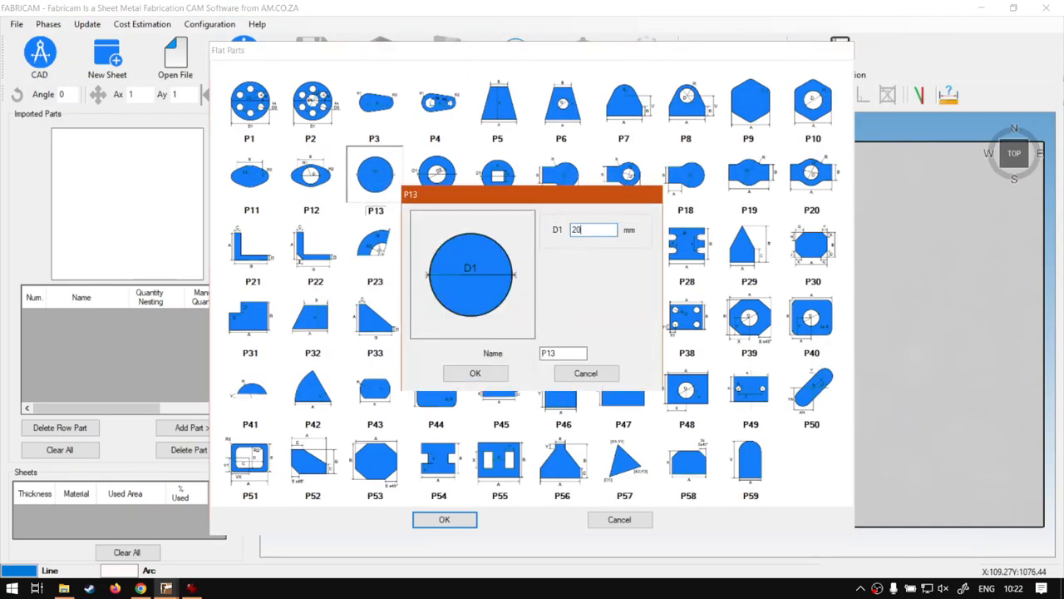
{"action": "type", "text": "0"}
{"action": "left_click", "coordinate": [481, 370]}
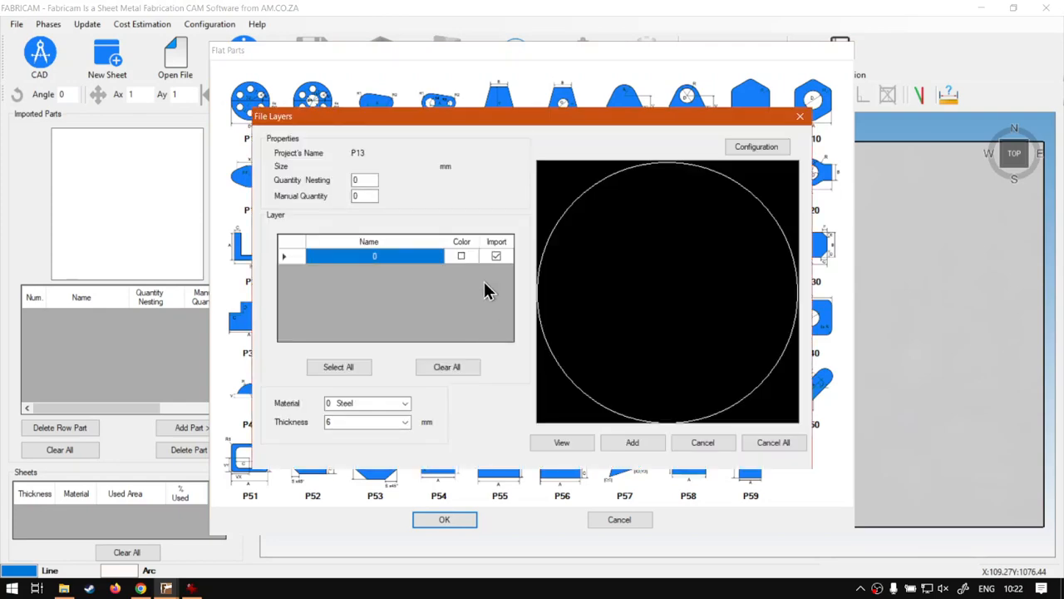
- Set the circle's manual quantity to 2 and add it to the imported parts
{"action": "double_click", "coordinate": [366, 197]}
{"action": "type", "text": "2"}
{"action": "left_click", "coordinate": [632, 442]}
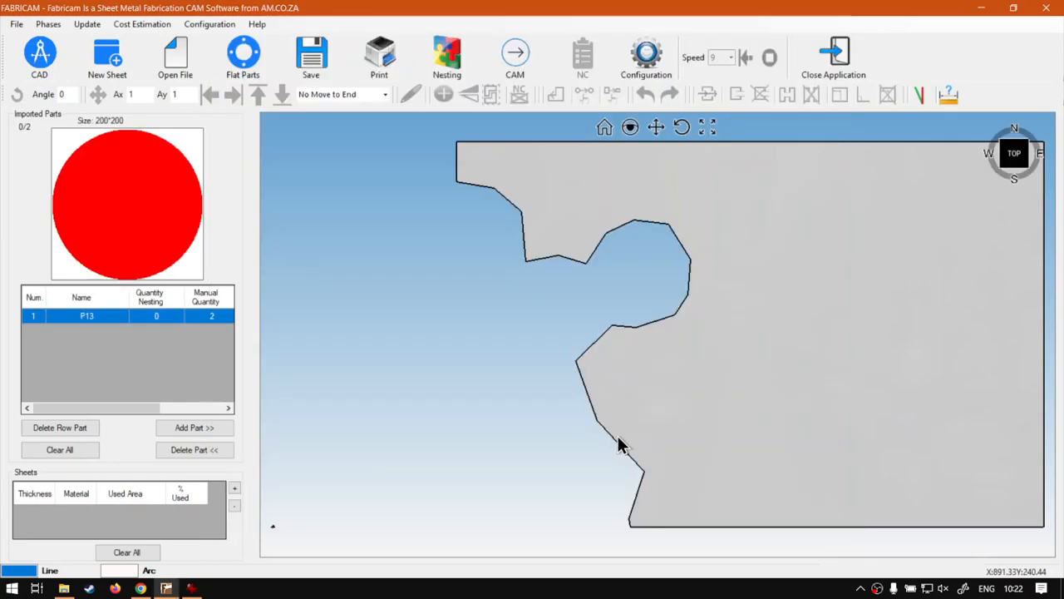
- Try to place the circular part P13 manually on the remnant sheet
{"action": "left_click", "coordinate": [211, 427]}
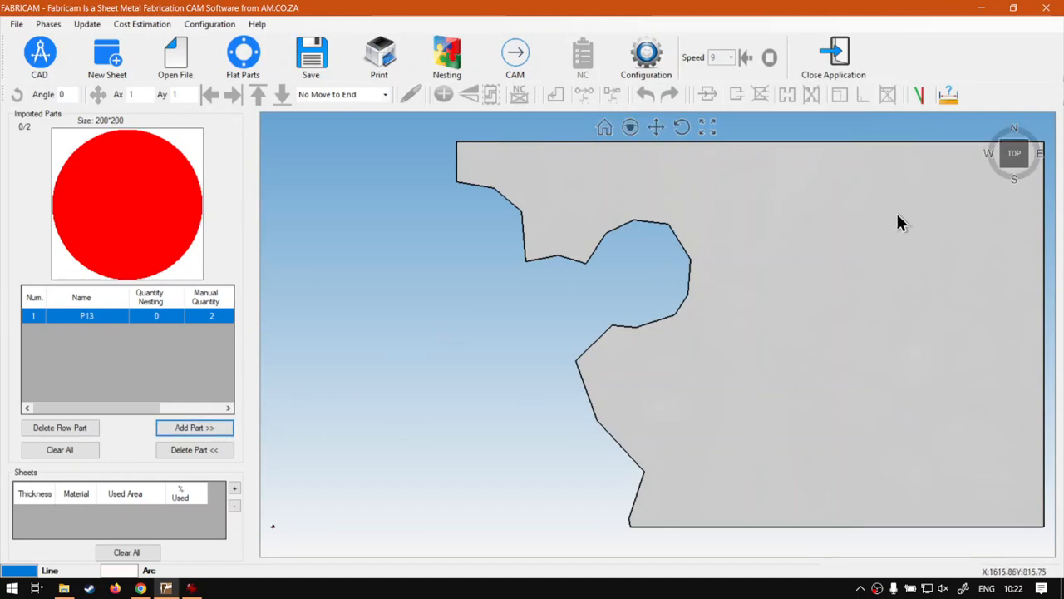
{"action": "middle_click_drag", "start_coordinate": [804, 267], "coordinate": [725, 285]}
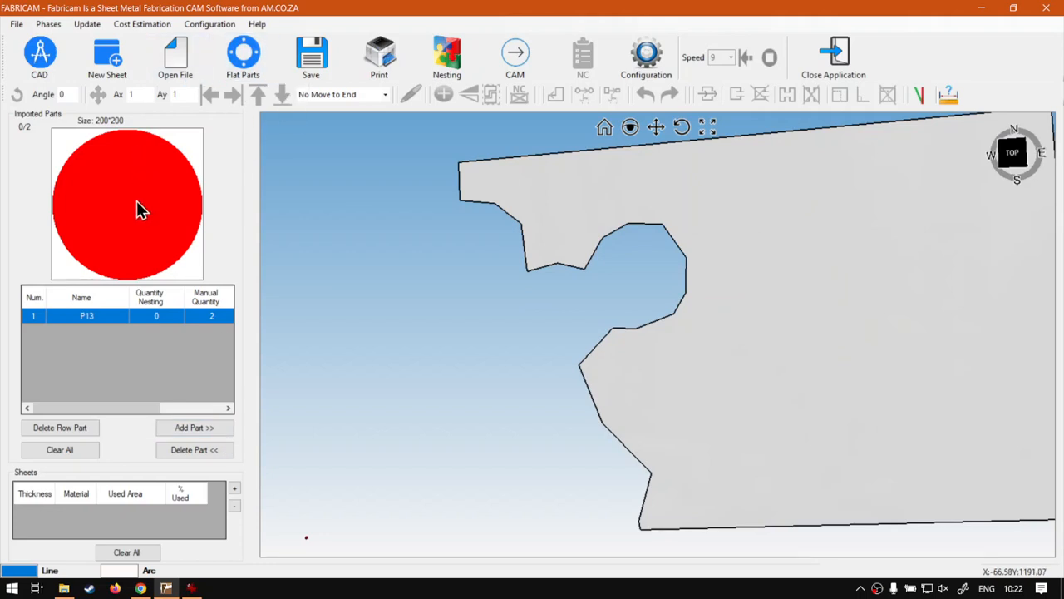
{"action": "left_click", "coordinate": [193, 428]}
{"action": "left_click", "coordinate": [758, 302]}
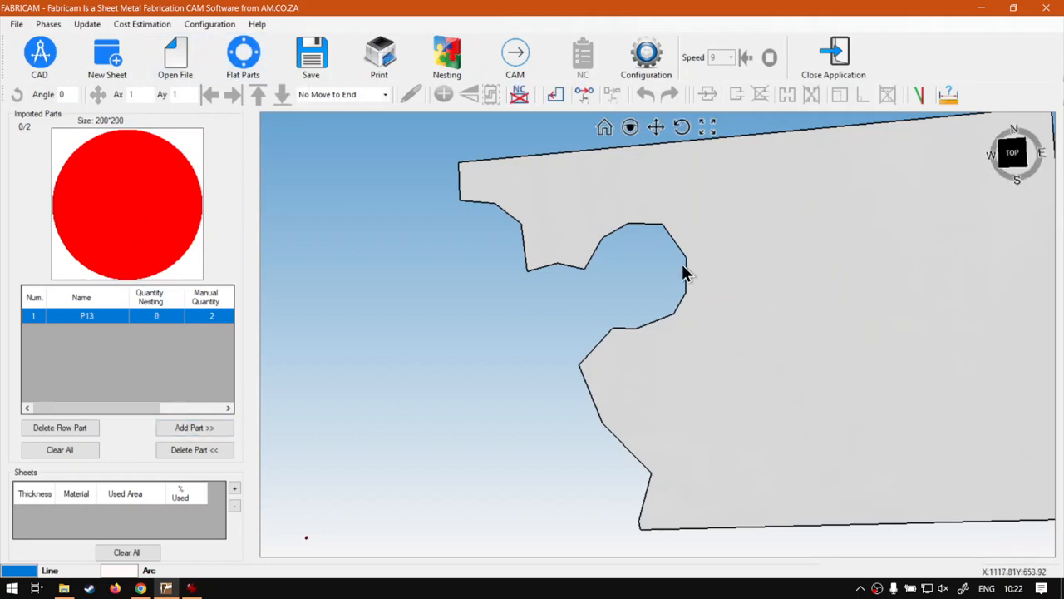
{"action": "left_click", "coordinate": [605, 128]}
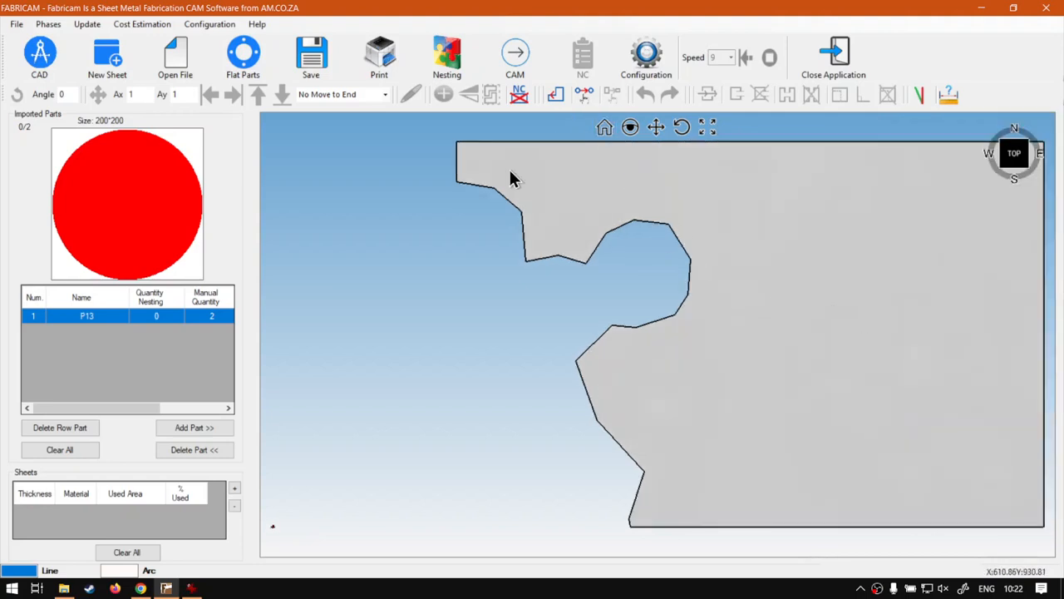
- Define a plain rectangular flat part P47 with A and B both 100 mm
{"action": "left_click", "coordinate": [262, 55]}
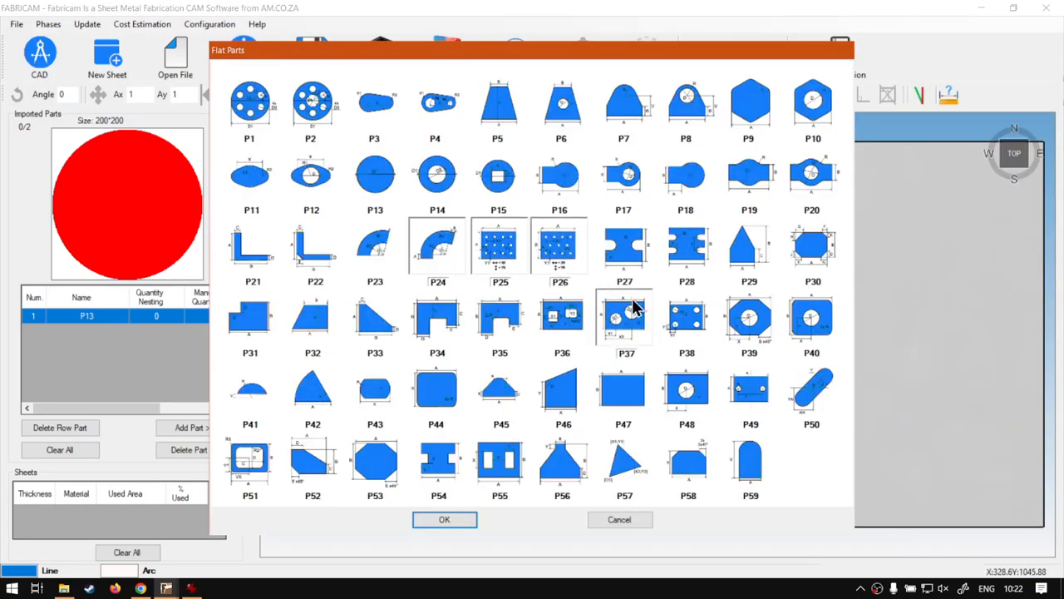
{"action": "double_click", "coordinate": [637, 404]}
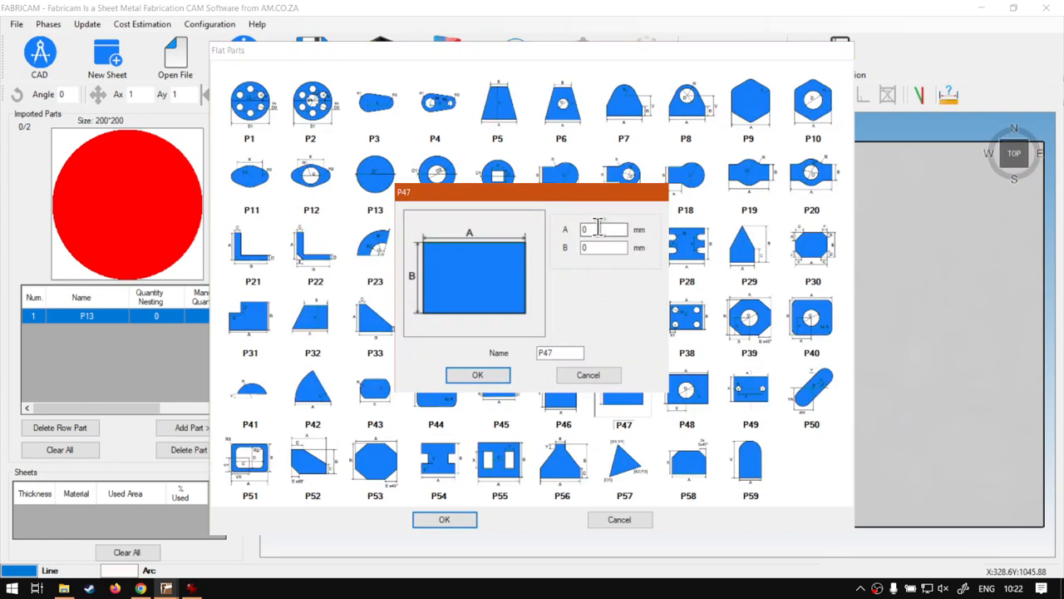
{"action": "type", "text": "100"}
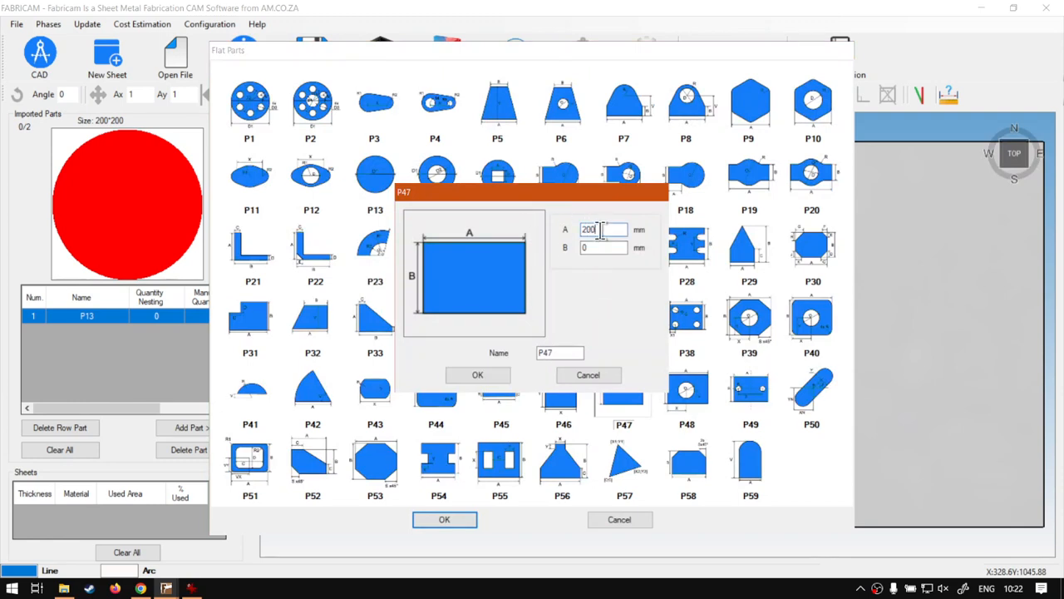
{"action": "left_click", "coordinate": [583, 248]}
{"action": "type", "text": "100"}
{"action": "left_click", "coordinate": [477, 375]}
- Set the square part's nesting quantity to 4 and add it to the imported parts
{"action": "double_click", "coordinate": [364, 180]}
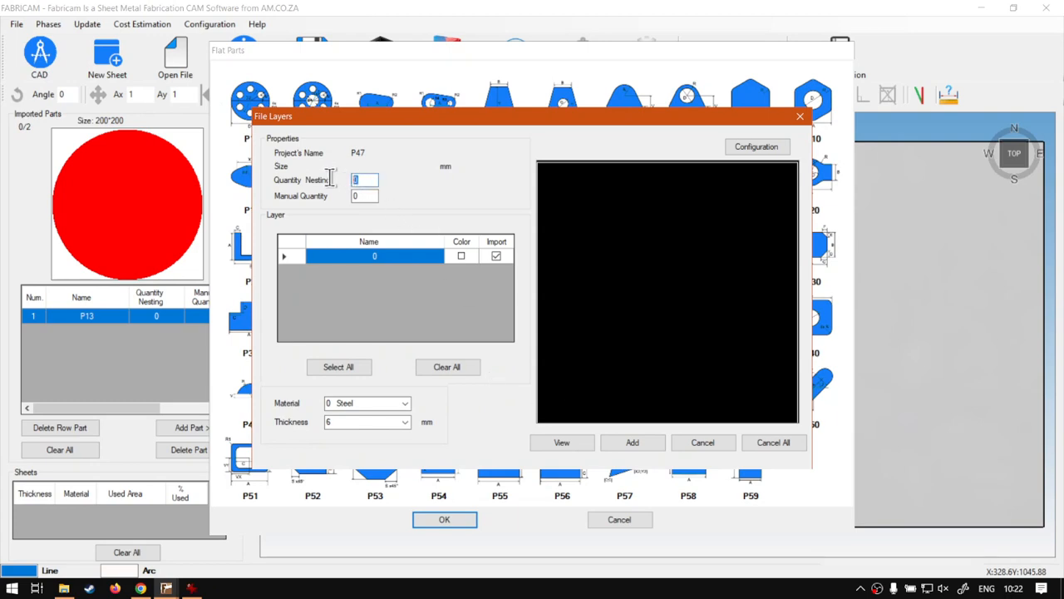
{"action": "type", "text": "2"}
{"action": "type", "text": "4"}
{"action": "left_click", "coordinate": [643, 447]}
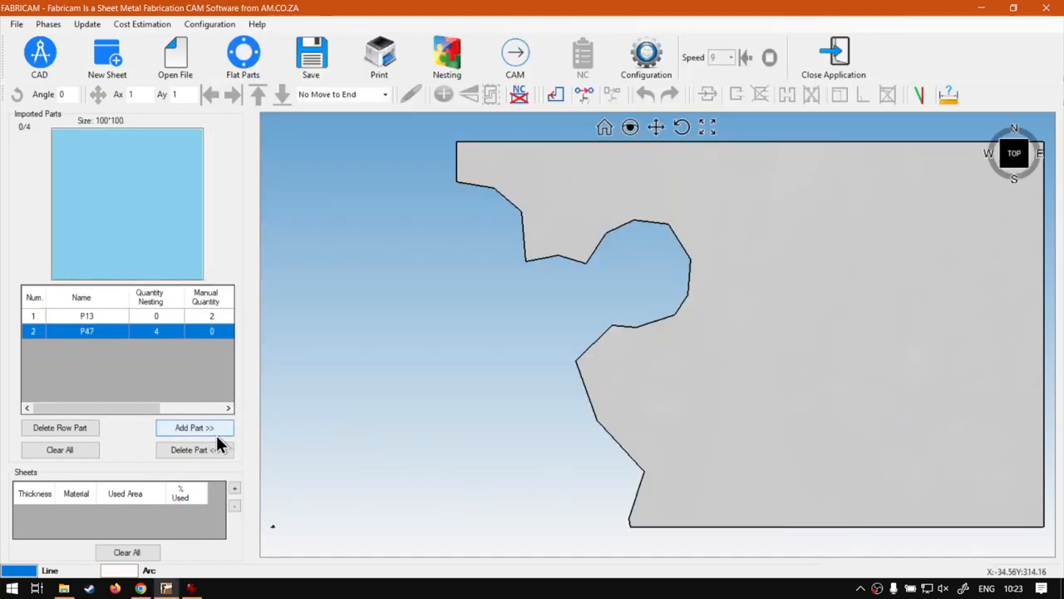
- Nest the four squares automatically without rotation, accept the layout, and move the group onto the remnant along its east edge
{"action": "left_click", "coordinate": [436, 60]}
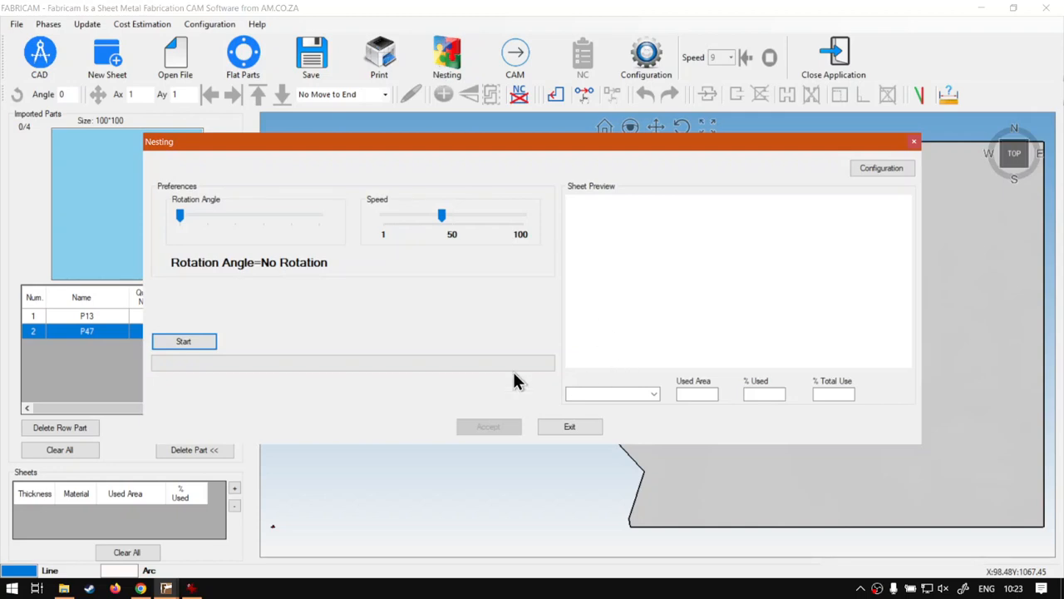
{"action": "left_click", "coordinate": [185, 342]}
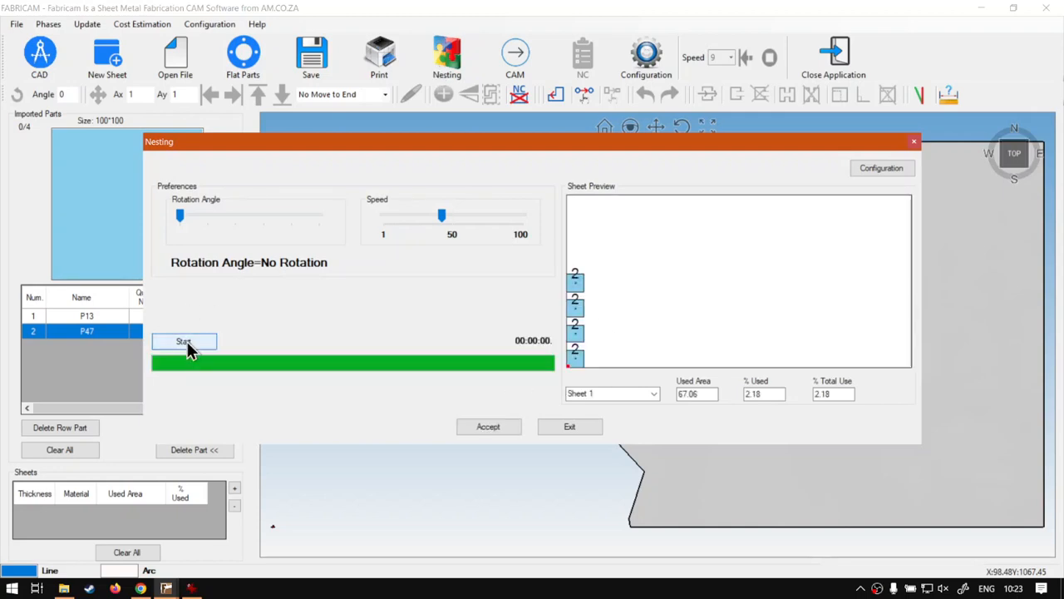
{"action": "left_click", "coordinate": [489, 427]}
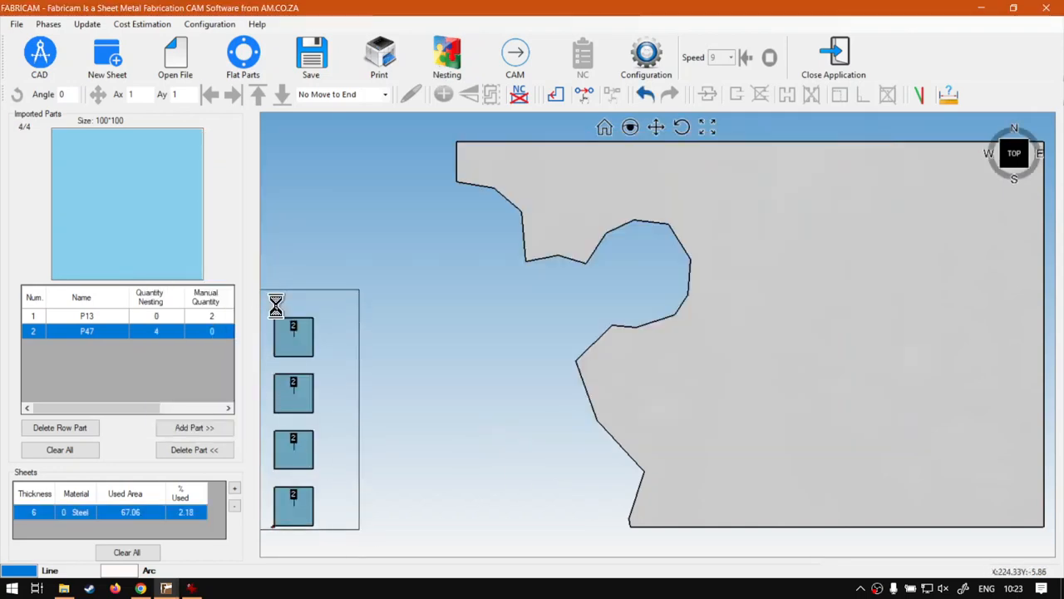
{"action": "left_click_drag", "start_coordinate": [291, 325], "coordinate": [1000, 314]}
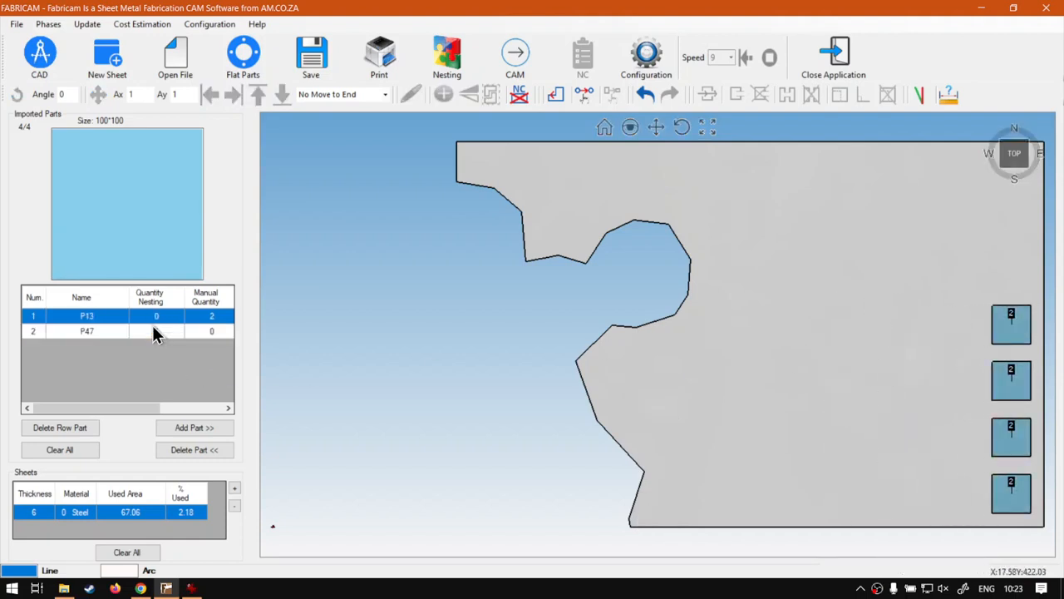
- Place two P13 circles manually on the remnant and move them into the upper and lower pockets along its irregular west edge
{"action": "left_click", "coordinate": [200, 428]}
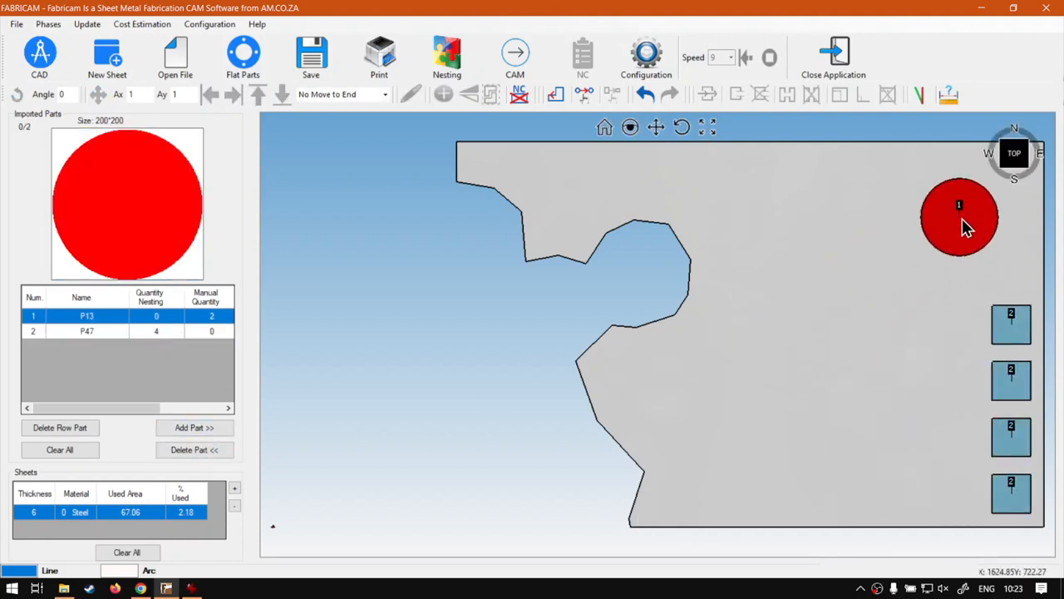
{"action": "left_click", "coordinate": [1000, 195]}
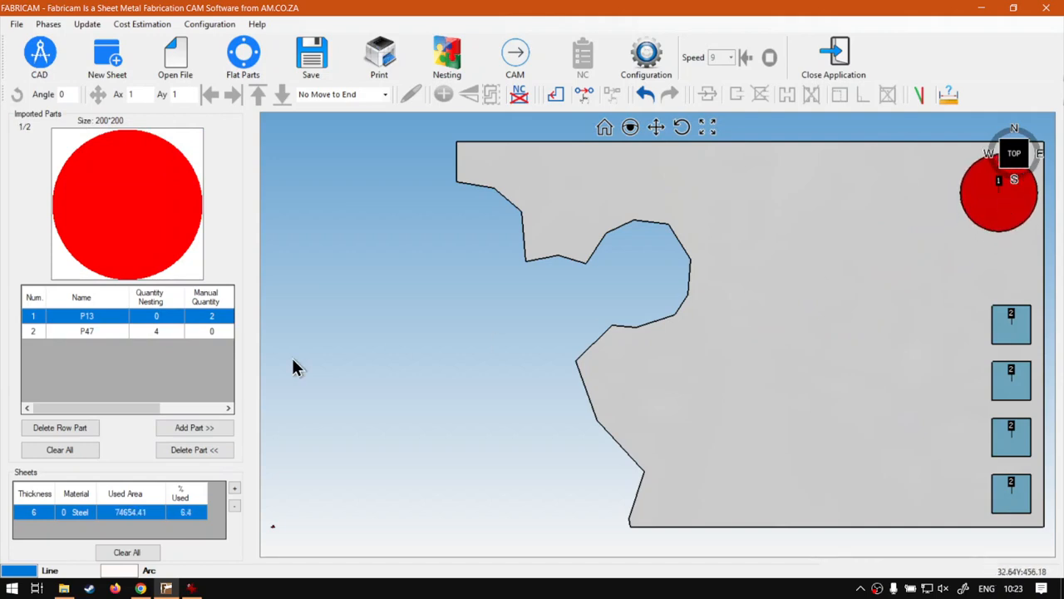
{"action": "left_click", "coordinate": [206, 430]}
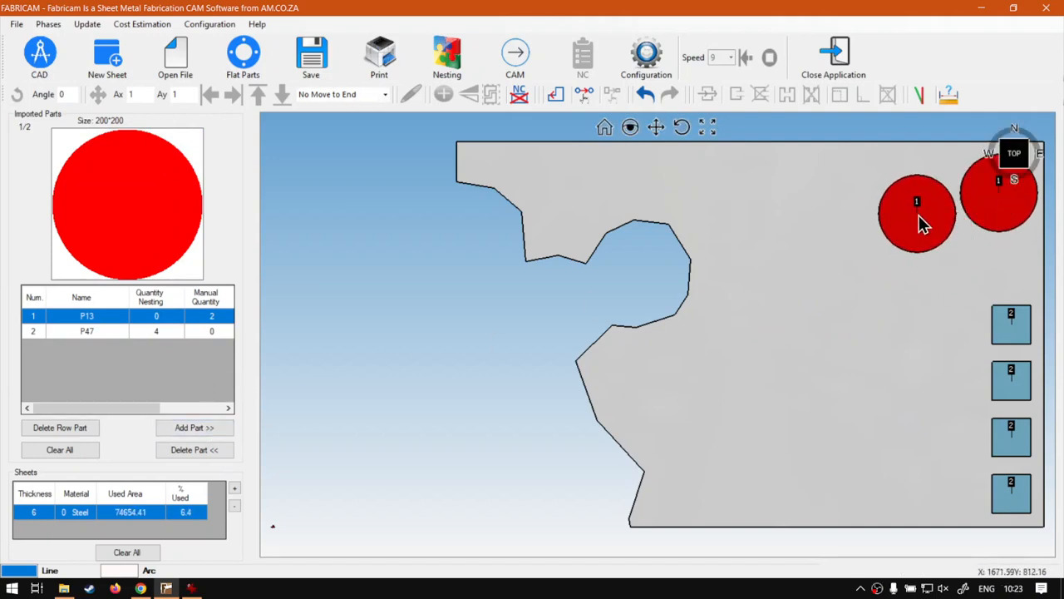
{"action": "left_click", "coordinate": [915, 239]}
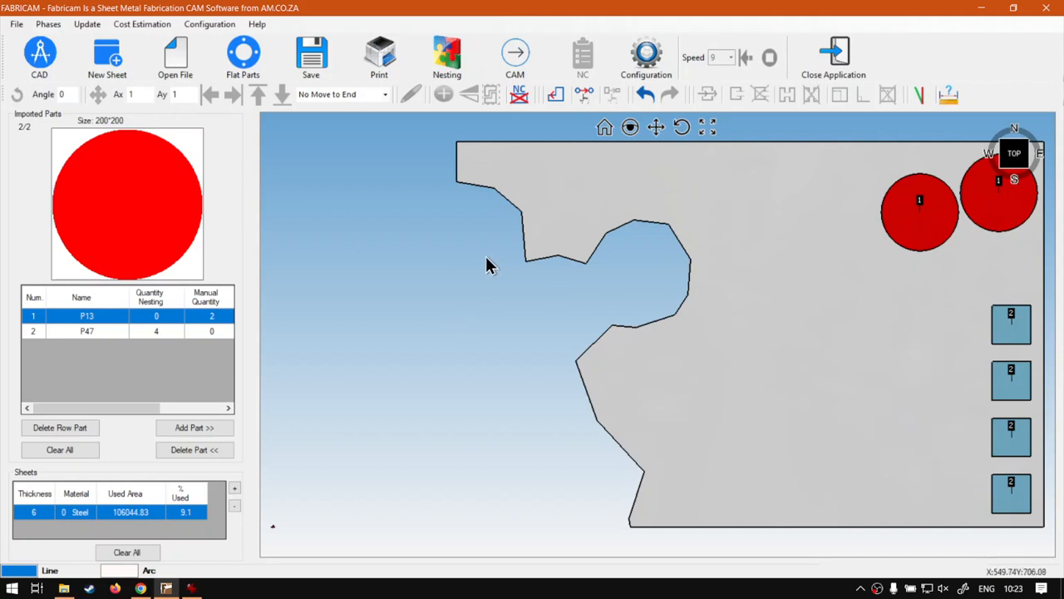
{"action": "left_click_drag", "start_coordinate": [917, 240], "coordinate": [632, 385]}
{"action": "left_click_drag", "start_coordinate": [1009, 218], "coordinate": [572, 225]}
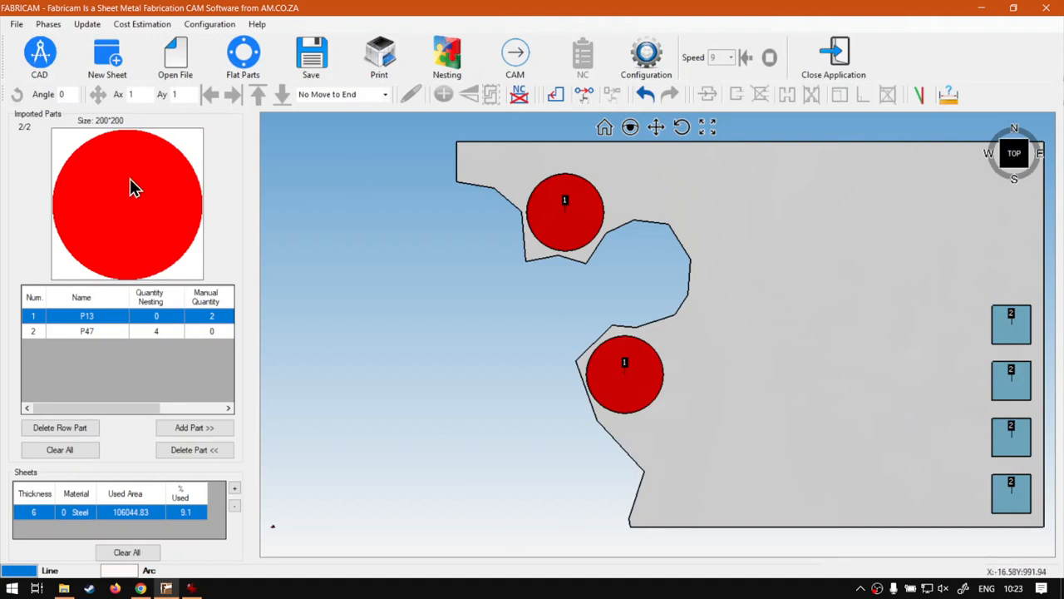
- Close the current nesting layout and start a new sheet from the 2000 by 1000 mm stock entry
{"action": "left_click", "coordinate": [15, 24]}
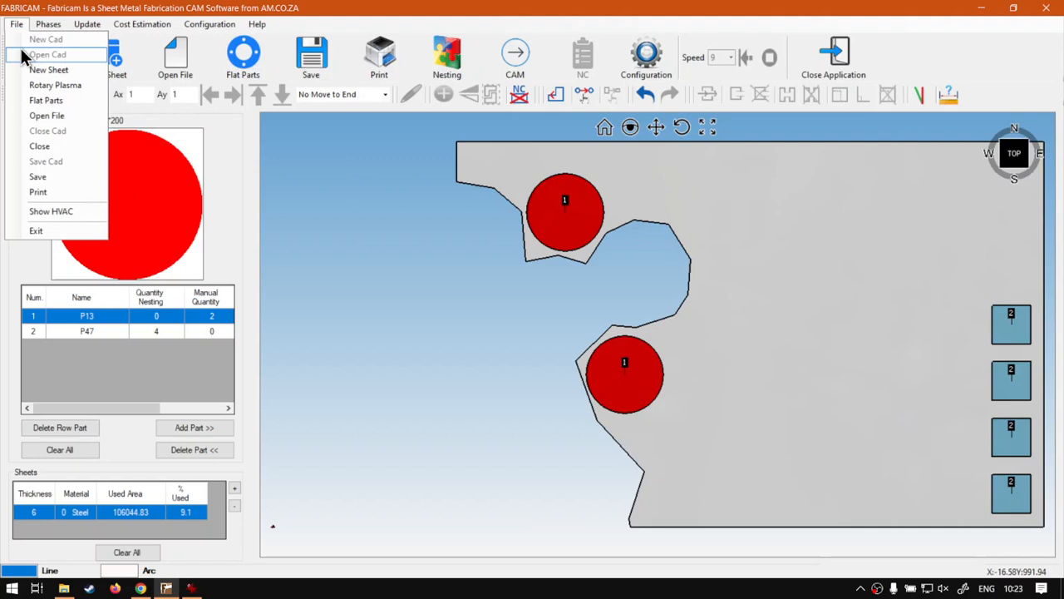
{"action": "left_click", "coordinate": [46, 147]}
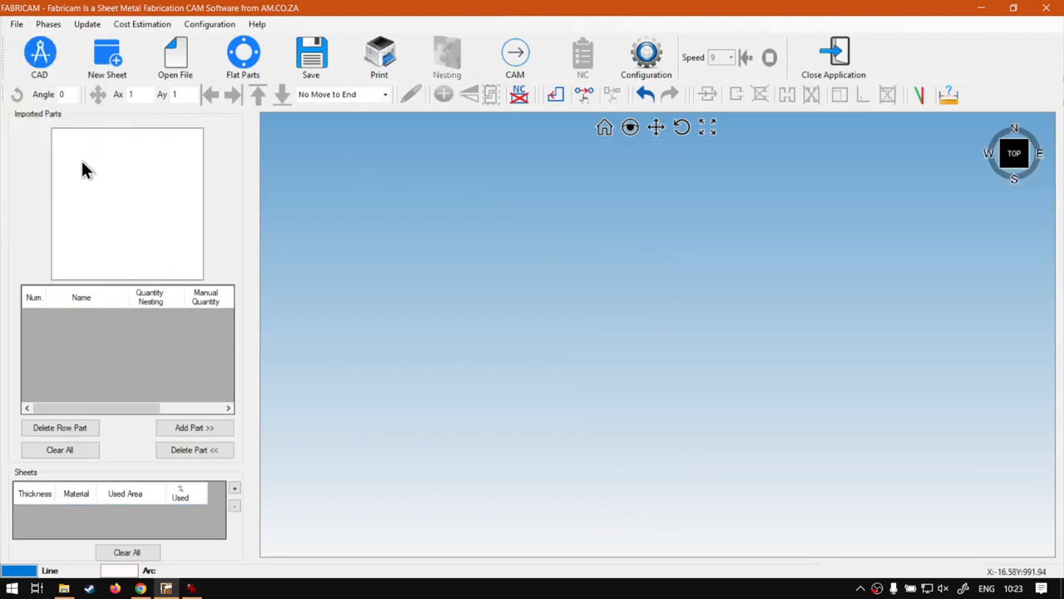
{"action": "left_click", "coordinate": [117, 67]}
{"action": "left_click", "coordinate": [597, 219]}
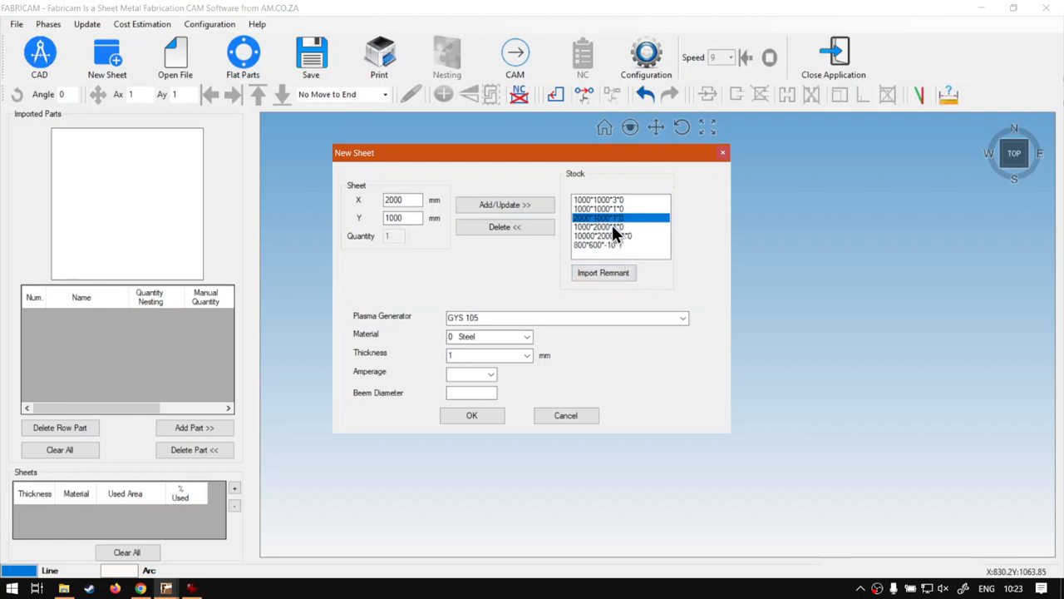
- Import Remnant.dxf as the sheet's remnant outline with rotation 0
{"action": "left_click", "coordinate": [602, 274]}
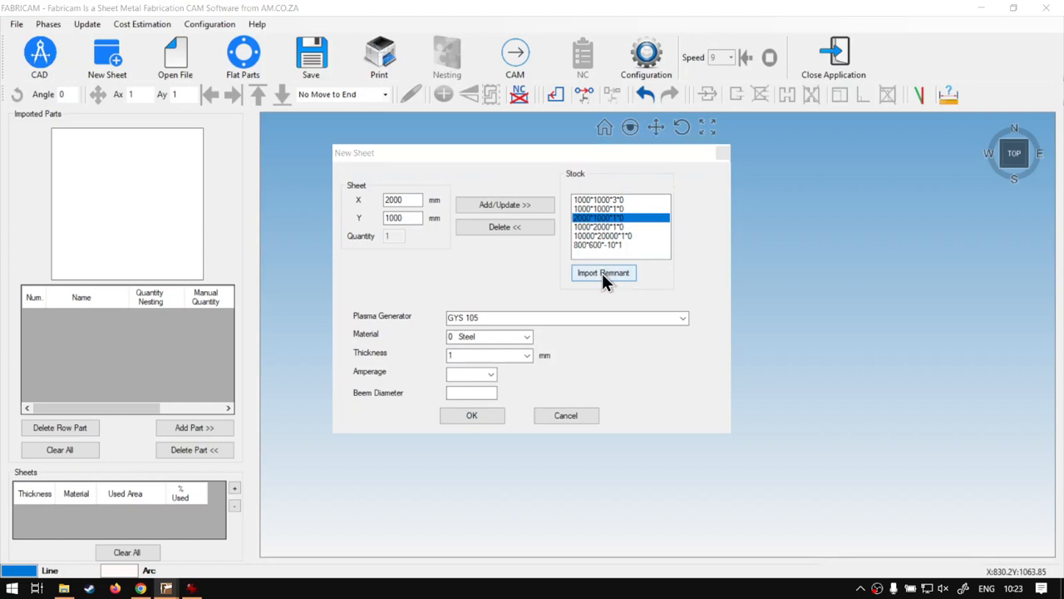
{"action": "left_click", "coordinate": [498, 291]}
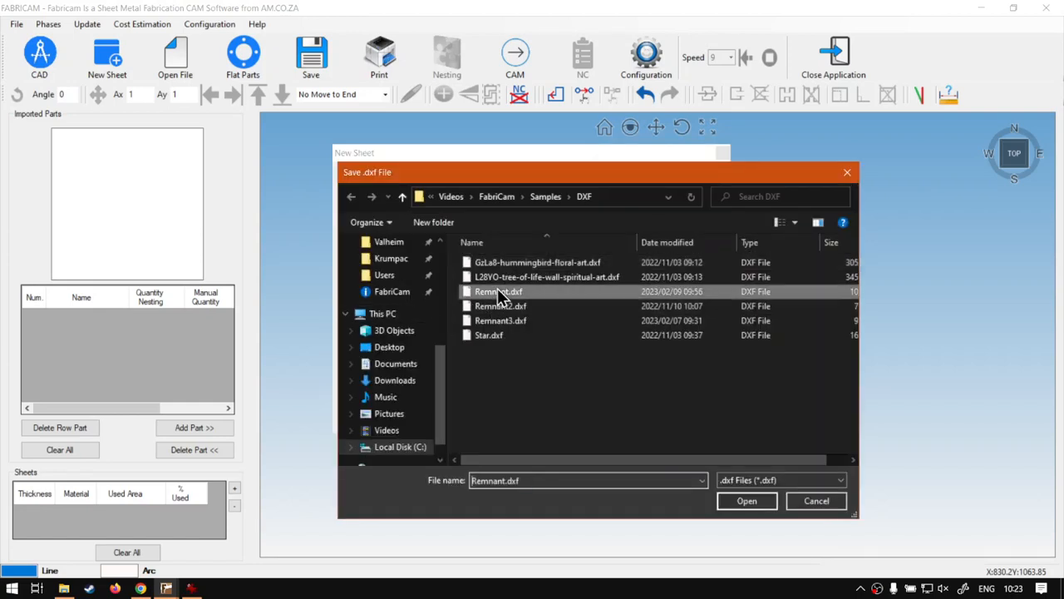
{"action": "left_click", "coordinate": [746, 499]}
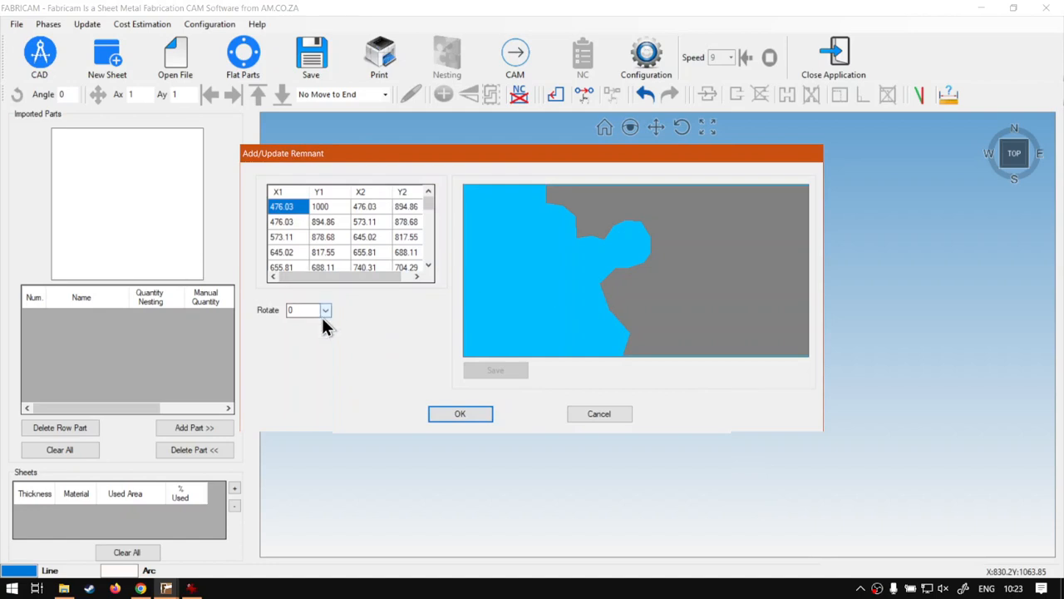
{"action": "left_click", "coordinate": [474, 417]}
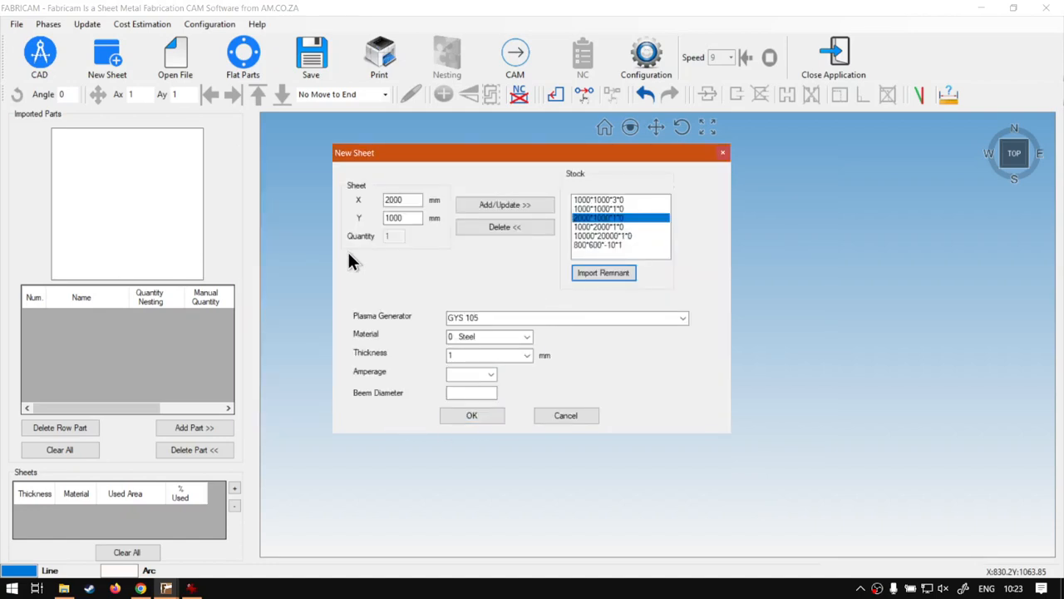
- Set the steel sheet's thickness to 6 mm and create the remnant sheet
{"action": "left_click", "coordinate": [526, 355]}
{"action": "left_click", "coordinate": [468, 378]}
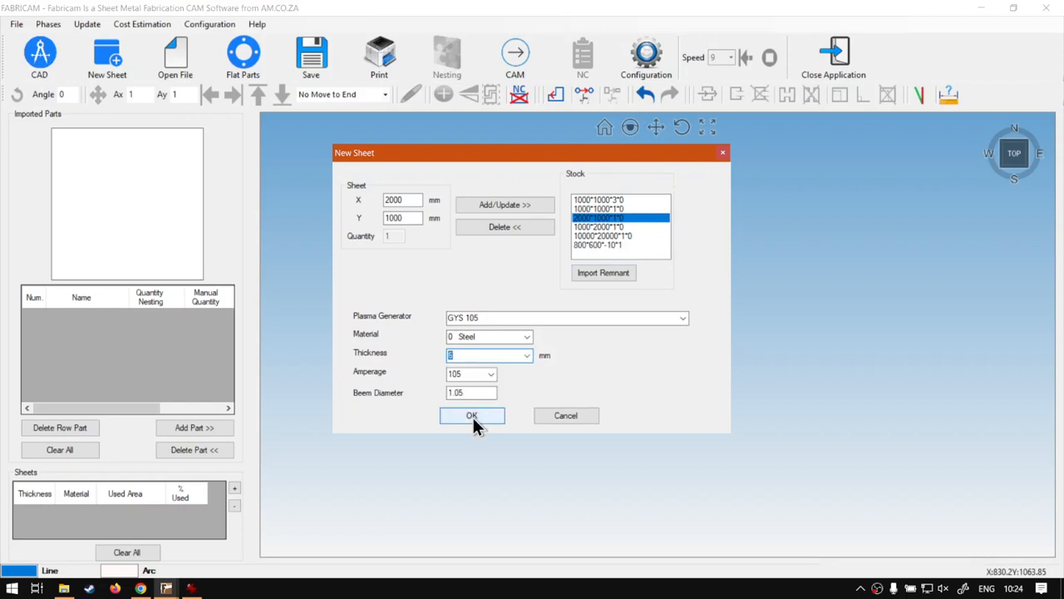
{"action": "left_click", "coordinate": [490, 416]}
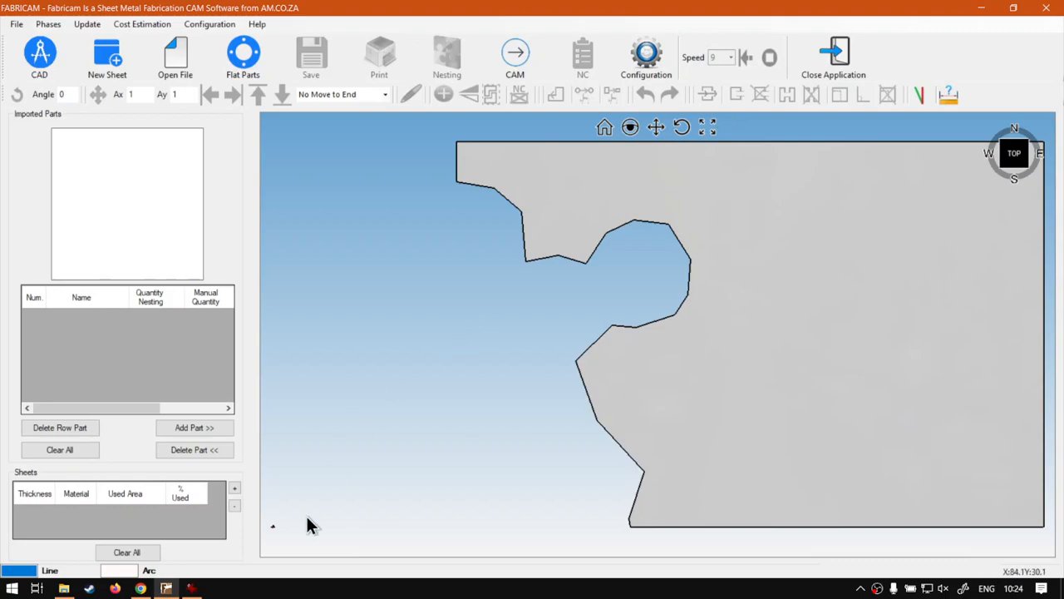
- Switch to Chrome to view the softwaretraining.co.za home page
{"action": "left_click", "coordinate": [142, 588]}
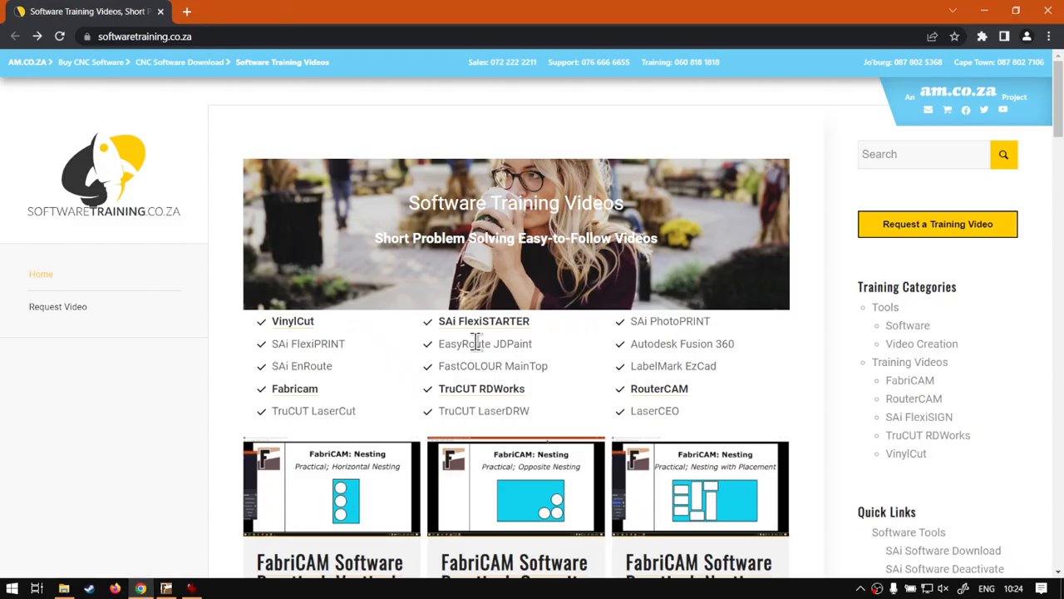